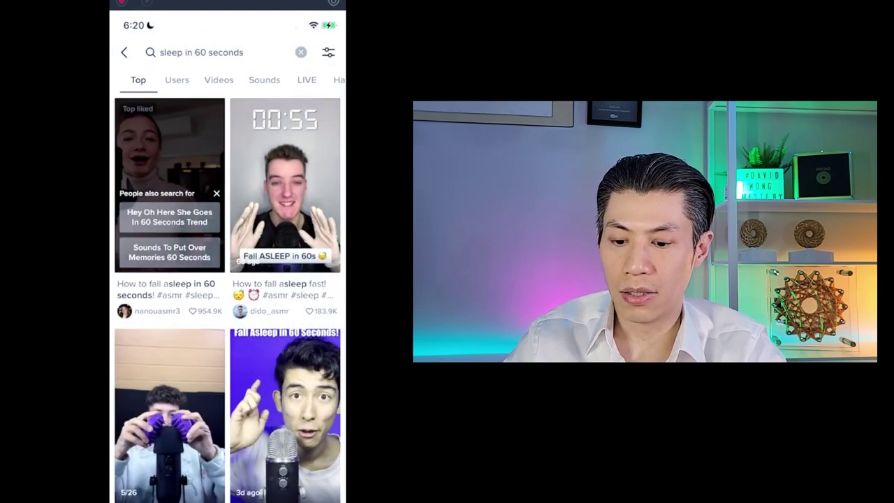
Open the top-liked "How to fall asleep in 60 seconds!" video, expand its full caption with hashtags, and return to the results
{"action": "left_click", "coordinate": [170, 161]}
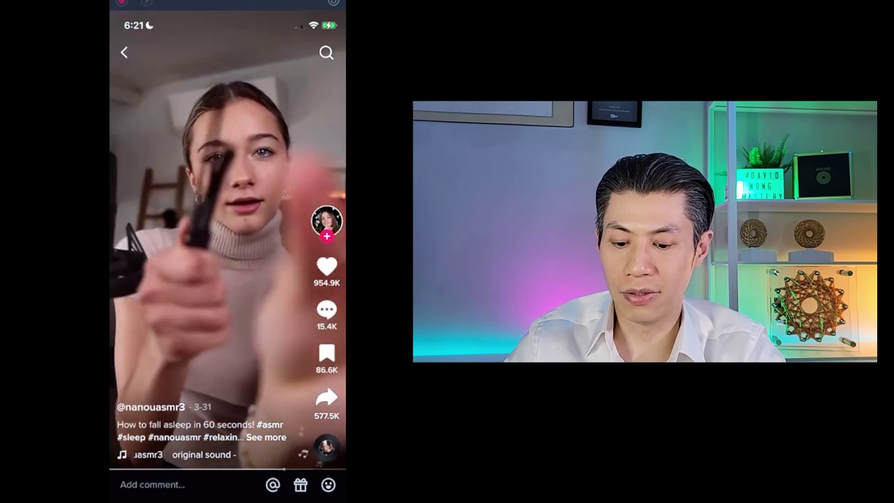
{"action": "left_click", "coordinate": [266, 436]}
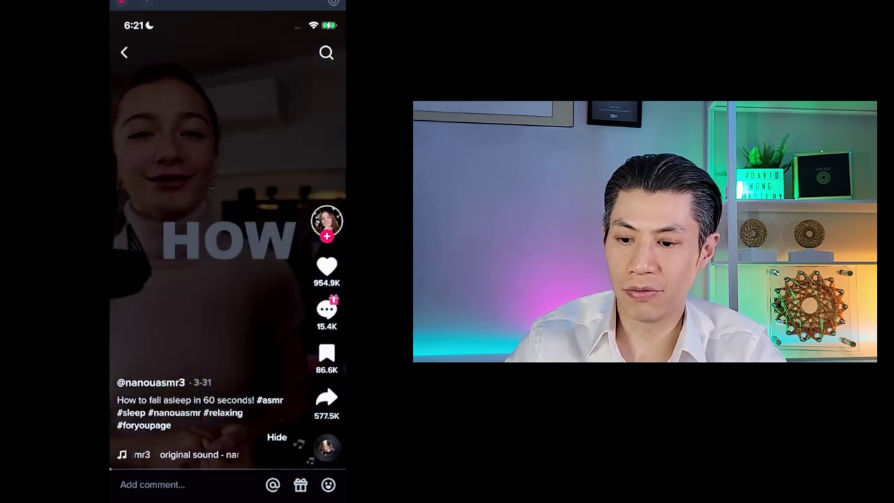
{"action": "left_click", "coordinate": [123, 52]}
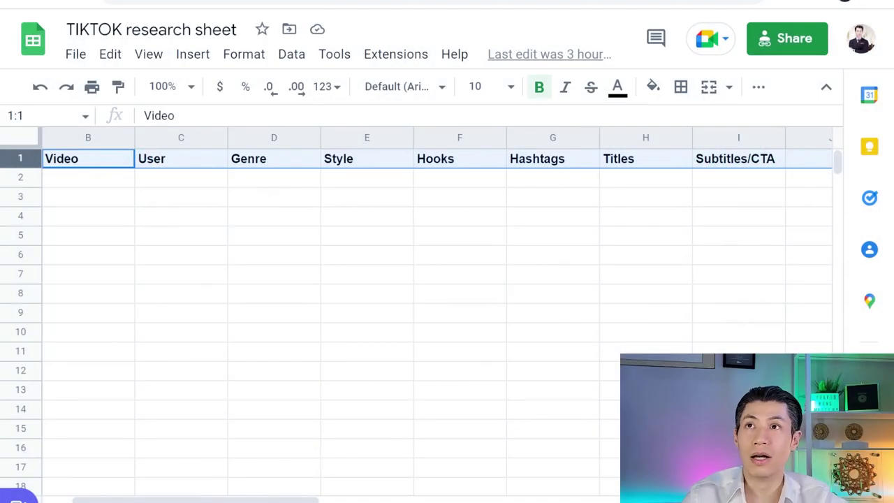
In the TIKTOK research sheet in Google Sheets, go through the row 2 cells to review the columns from Video to Subtitles/CTA
{"action": "left_click", "coordinate": [76, 180]}
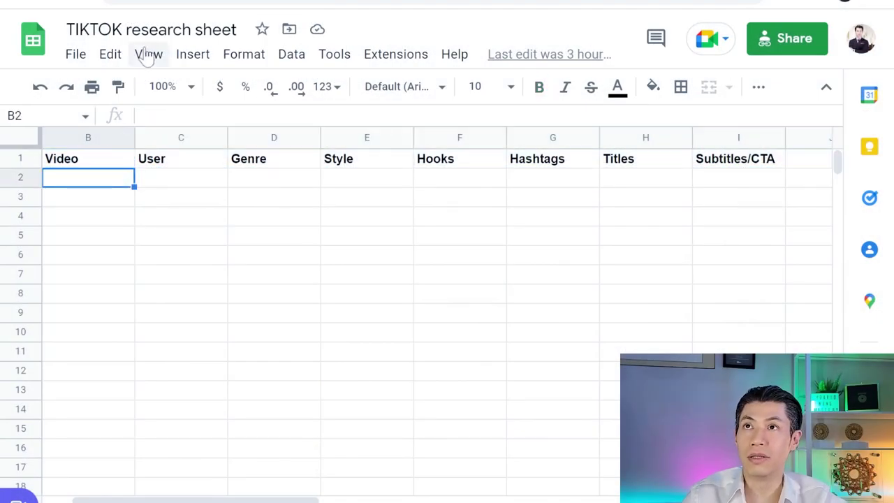
{"action": "left_click", "coordinate": [183, 180]}
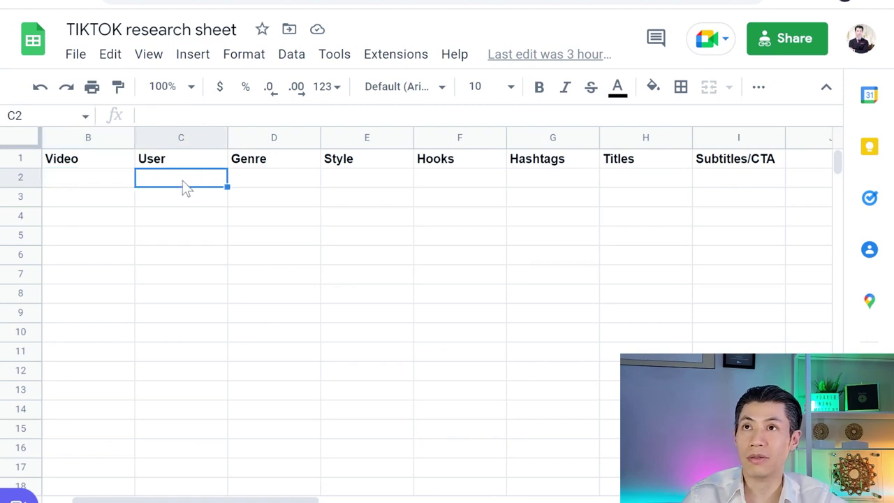
{"action": "left_click", "coordinate": [83, 181]}
{"action": "left_click", "coordinate": [257, 183]}
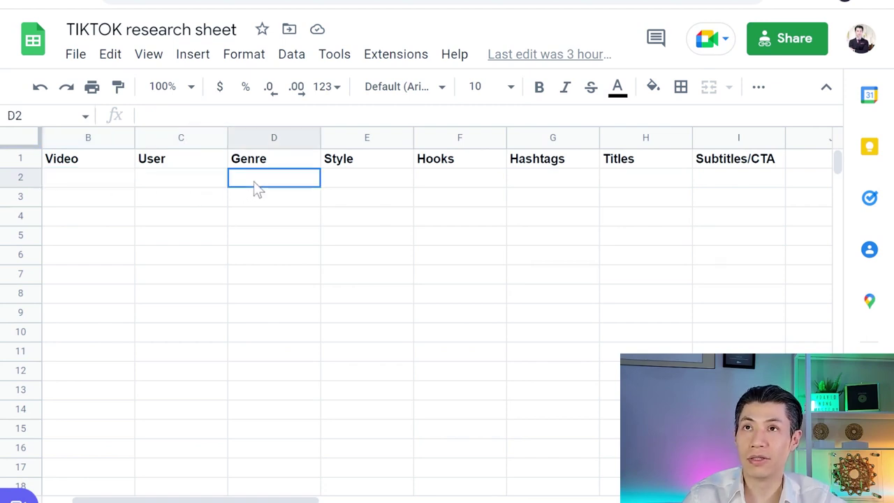
{"action": "left_click", "coordinate": [349, 182]}
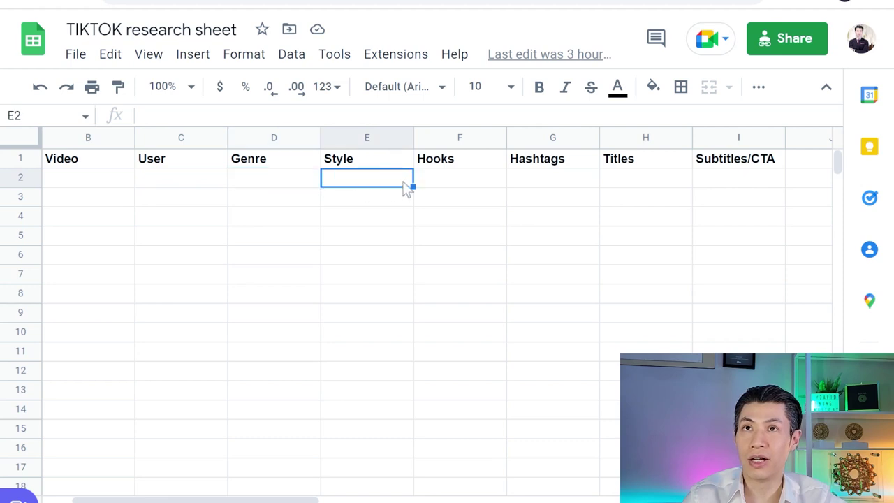
{"action": "left_click", "coordinate": [447, 184]}
{"action": "left_click", "coordinate": [533, 184]}
{"action": "left_click", "coordinate": [657, 179]}
{"action": "left_click", "coordinate": [734, 179]}
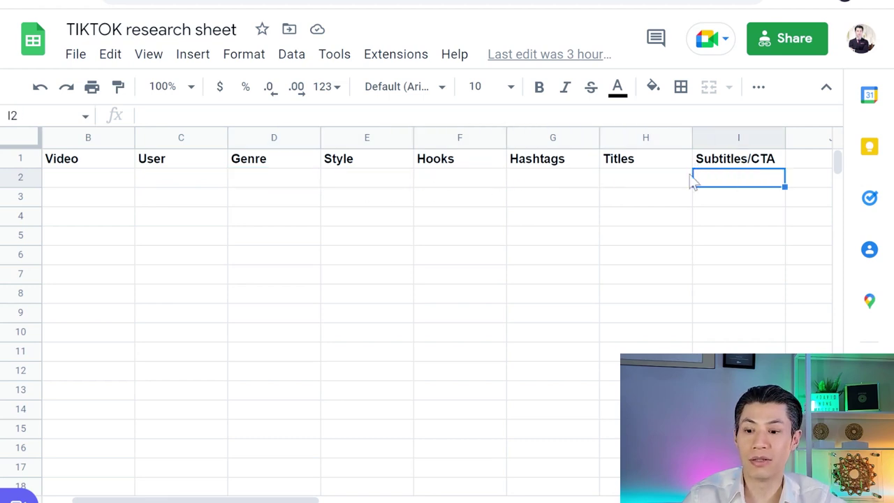
Enter "asmr montage" as the Style in row 2
{"action": "left_click", "coordinate": [429, 181]}
{"action": "left_click", "coordinate": [381, 182]}
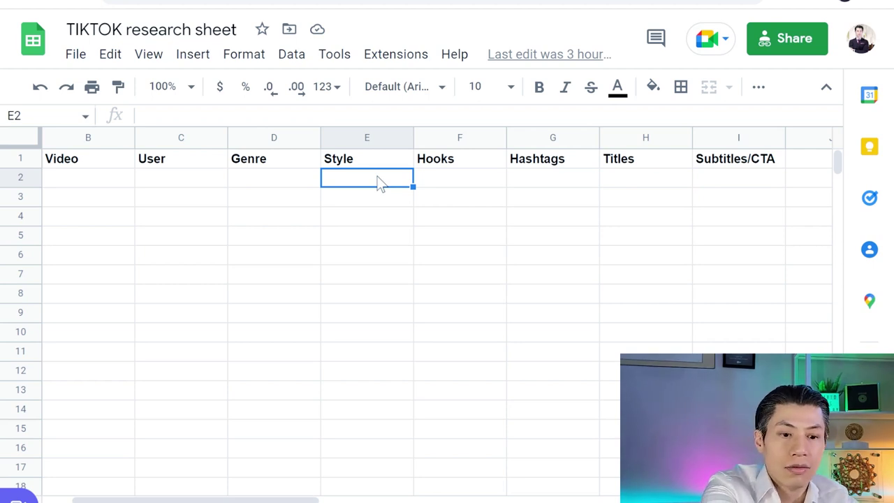
{"action": "type", "text": "asm"}
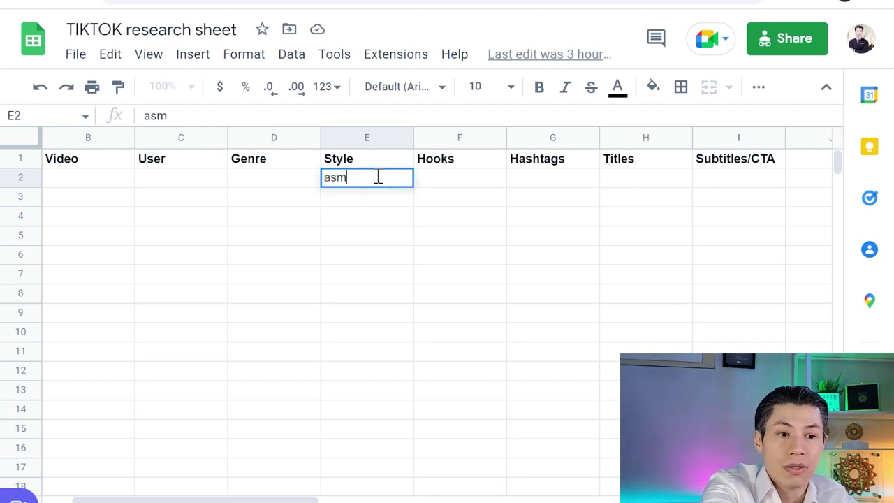
{"action": "type", "text": "r montage"}
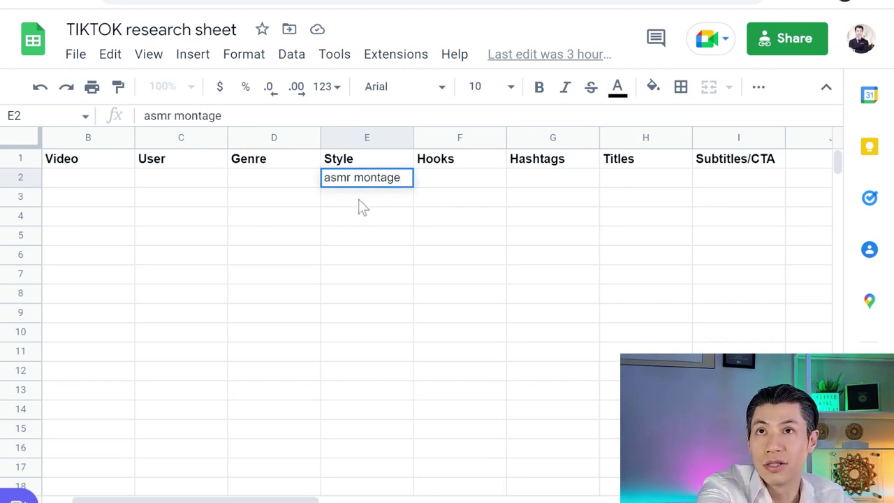
Enter "how to fall asleep in 60 seconds" as the Hooks entry in row 2
{"action": "left_click", "coordinate": [426, 179]}
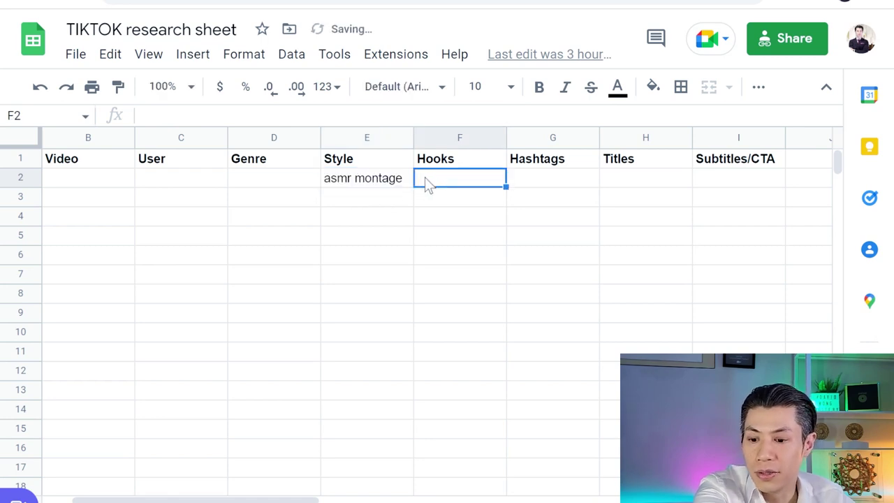
{"action": "type", "text": "how to "}
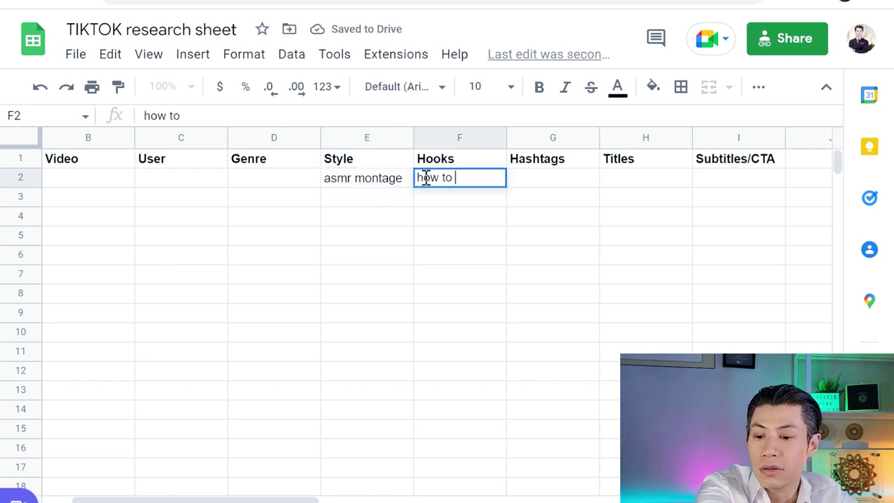
{"action": "type", "text": "fall asl"}
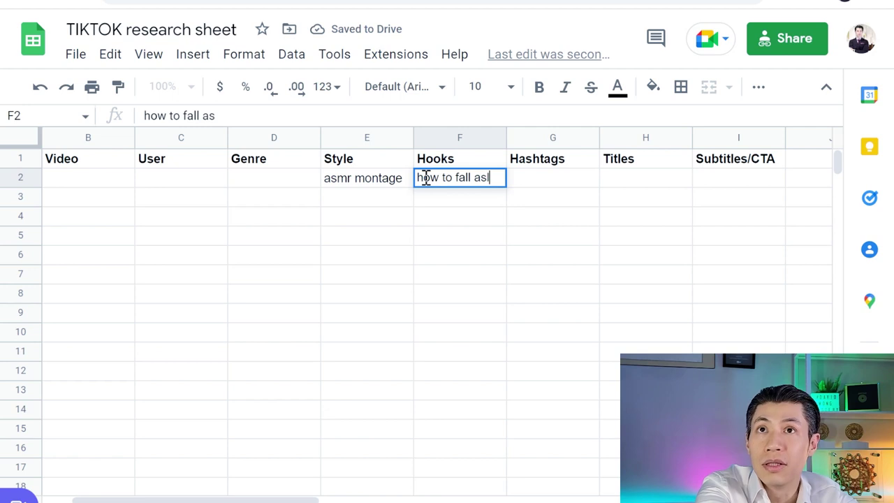
{"action": "type", "text": "eep in 60"}
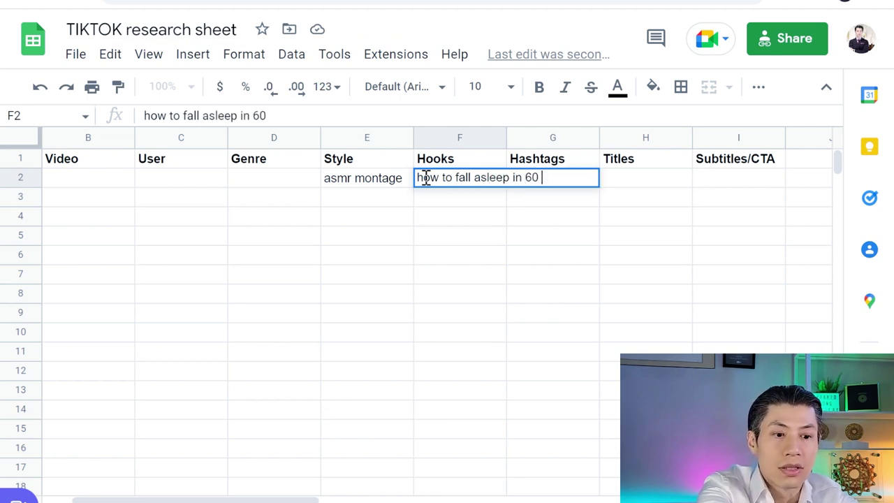
{"action": "type", "text": " seconds"}
{"action": "key", "text": "Return"}
Copy the row 2 Hooks text into the Titles cell of the same row
{"action": "key", "text": "Up"}
{"action": "key", "text": "ctrl+c"}
{"action": "left_click", "coordinate": [629, 183]}
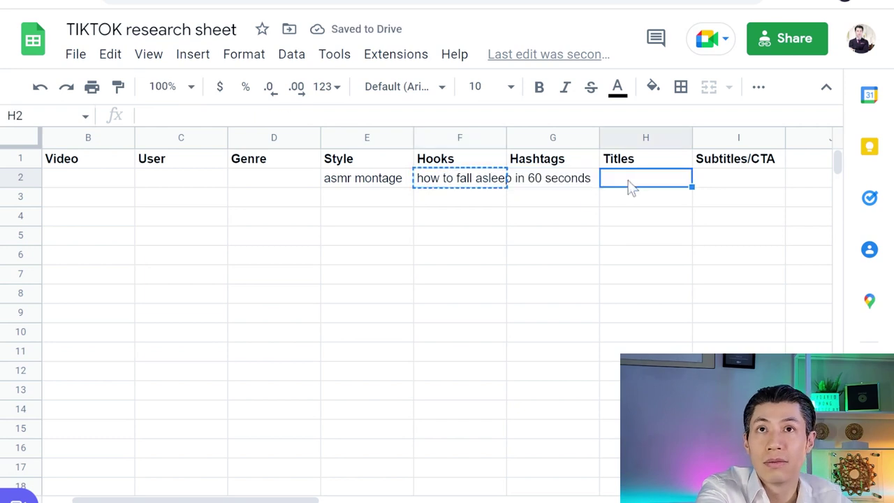
{"action": "key", "text": "ctrl+v"}
{"action": "left_click", "coordinate": [733, 179]}
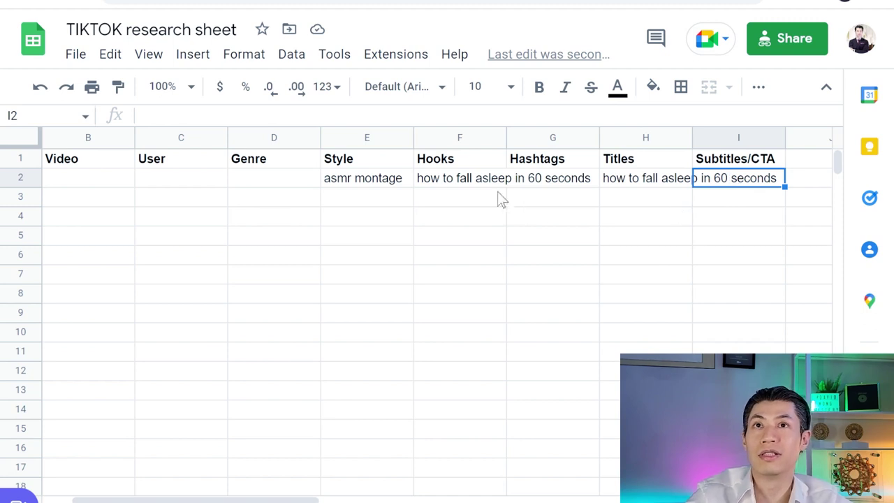
{"action": "left_click", "coordinate": [471, 185]}
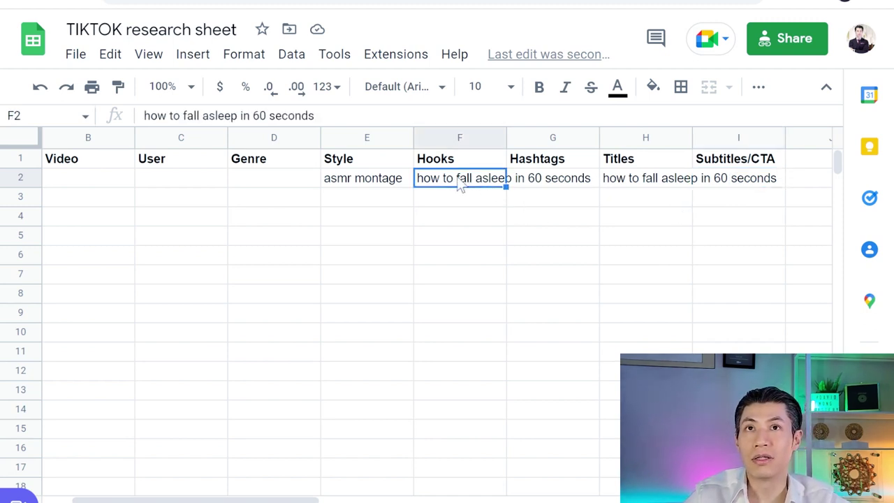
{"action": "left_click", "coordinate": [637, 183]}
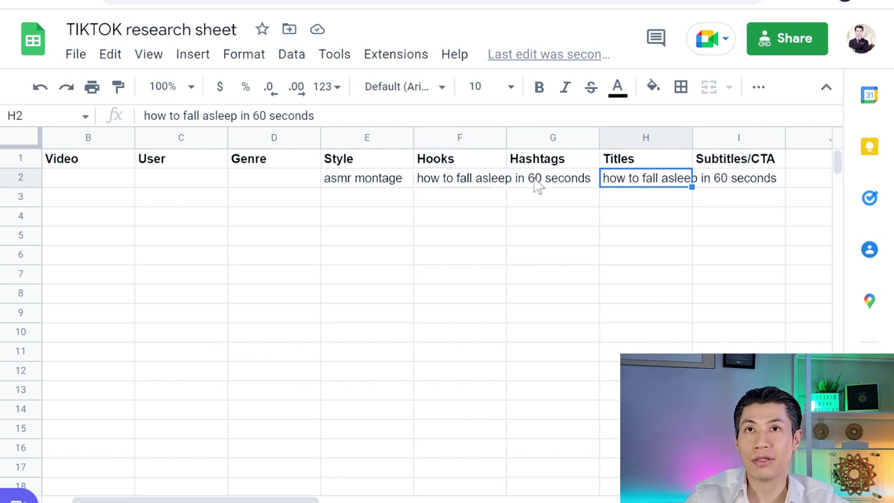
{"action": "left_click", "coordinate": [480, 188]}
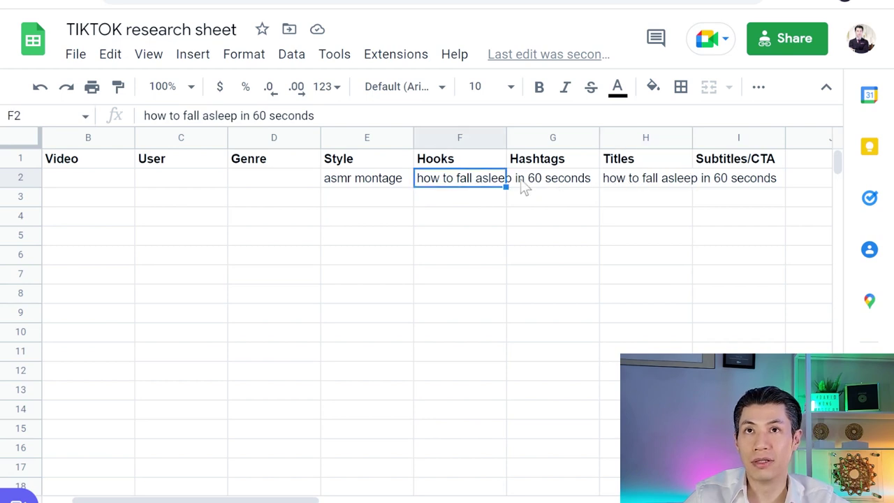
Fill the Hashtags cell in row 2 with the video's hashtags, starting with #asmr #sleep
{"action": "left_click", "coordinate": [542, 186]}
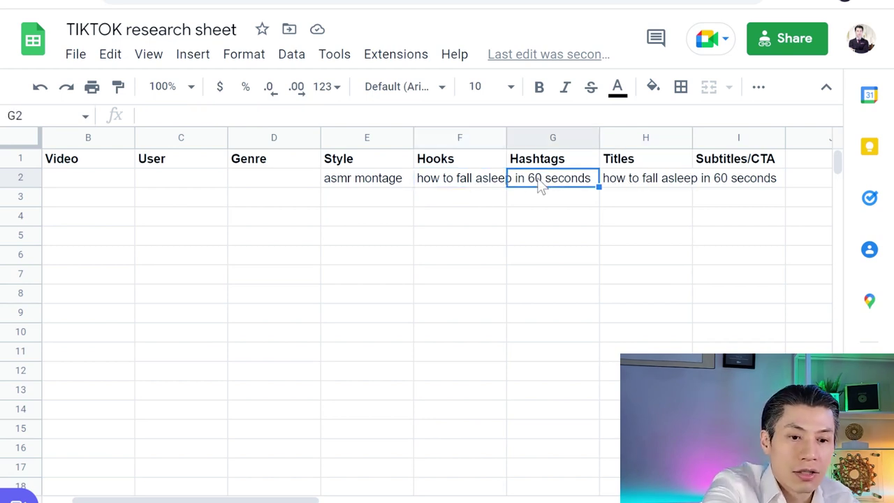
{"action": "type", "text": "#asmr"}
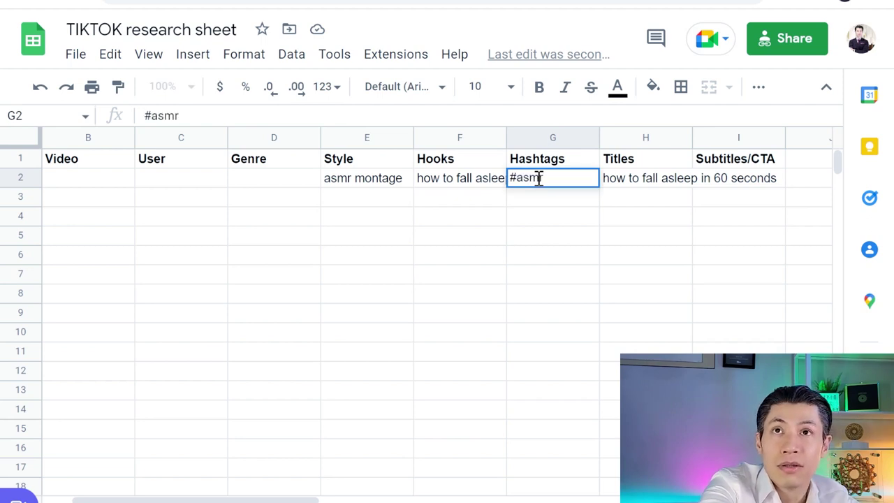
{"action": "type", "text": " #sl"}
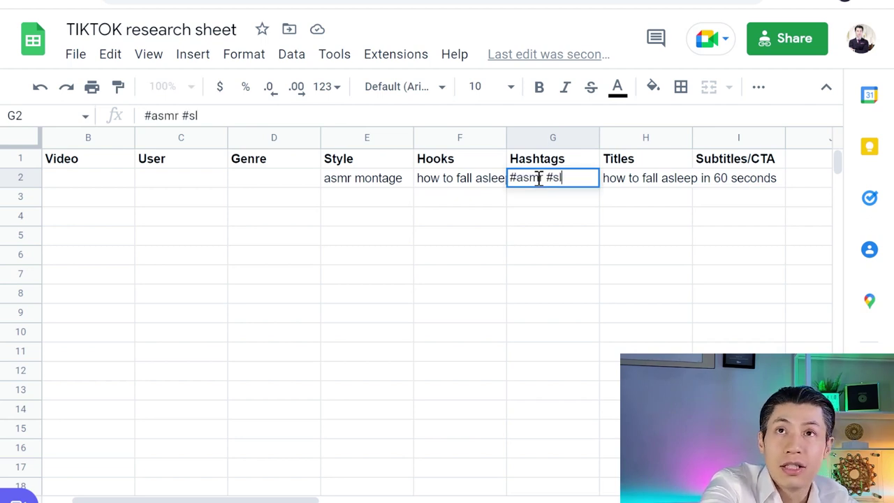
{"action": "type", "text": "eep Sre"}
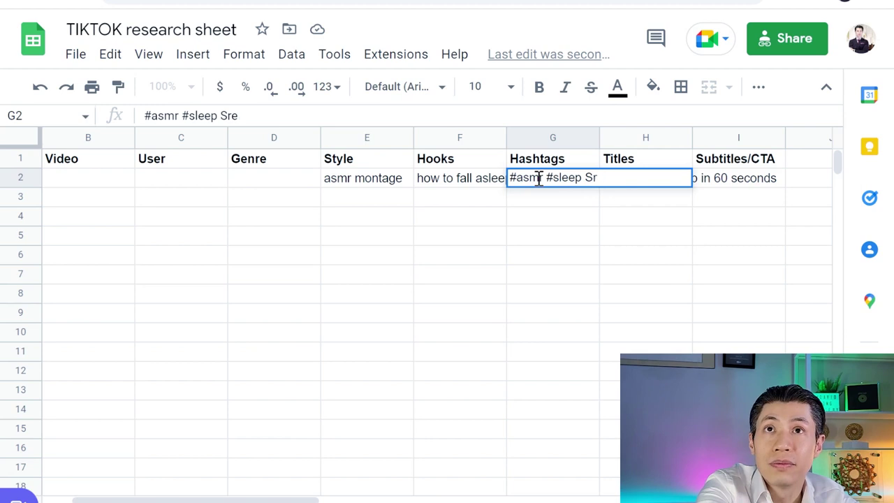
{"action": "key", "text": "Return"}
Complete row 2 with the video creator's username under User and "asmr" under Genre
{"action": "left_click", "coordinate": [173, 183]}
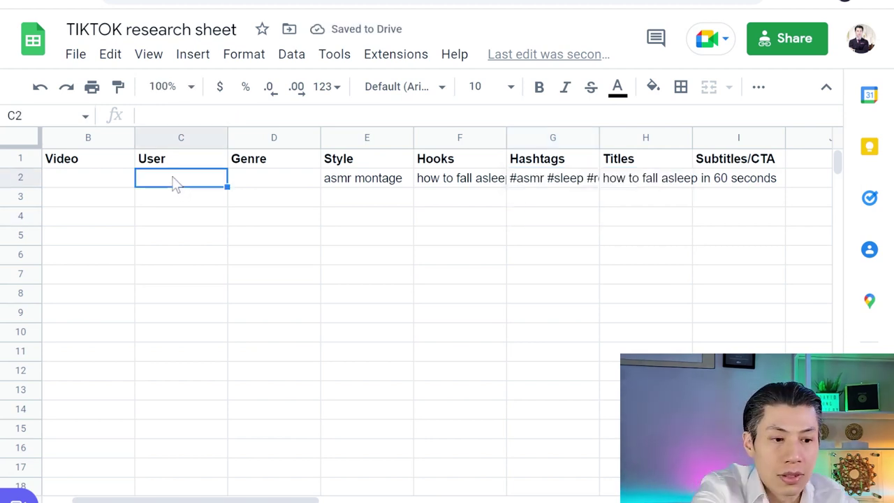
{"action": "type", "text": "nana"}
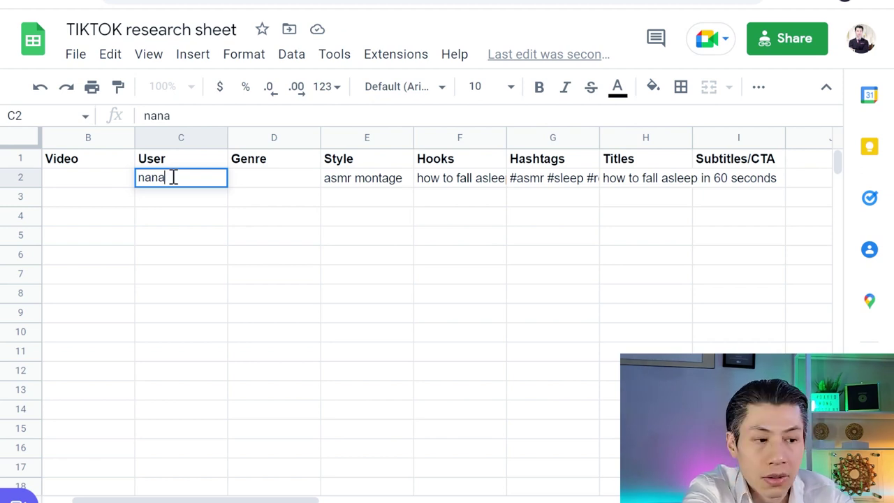
{"action": "key", "text": "BackSpace"}
{"action": "type", "text": "o"}
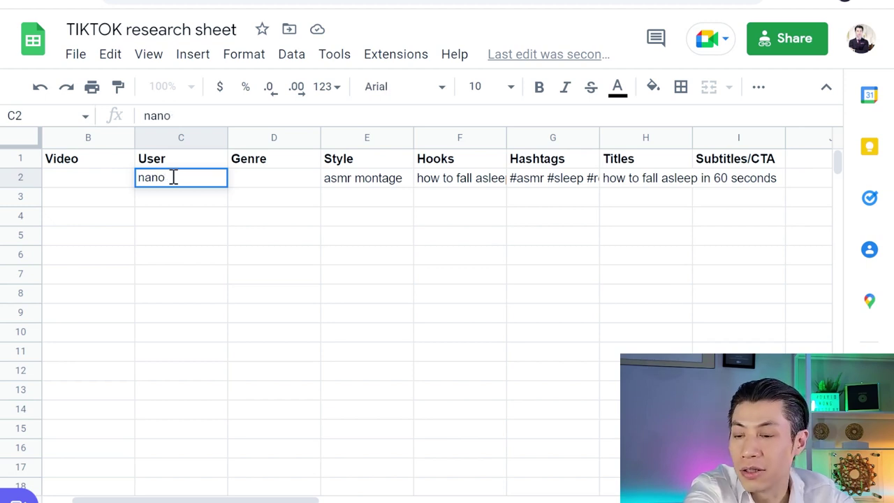
{"action": "type", "text": "uasmr"}
{"action": "key", "text": "Tab"}
{"action": "type", "text": "asmr"}
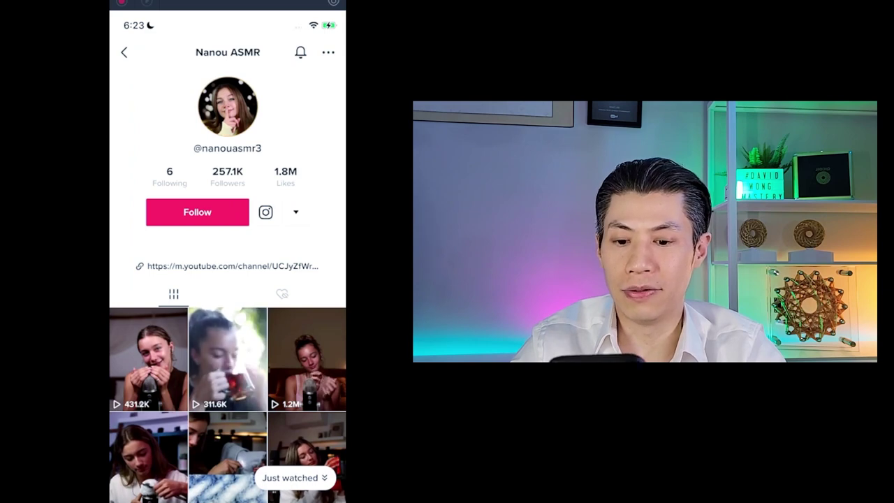
In TikTok, examine the creator's profile statistics and the view counts across the video grid, and open the 2.4M-view video
{"action": "scroll", "coordinate": [228, 350], "scroll_direction": "down", "scroll_amount": 3}
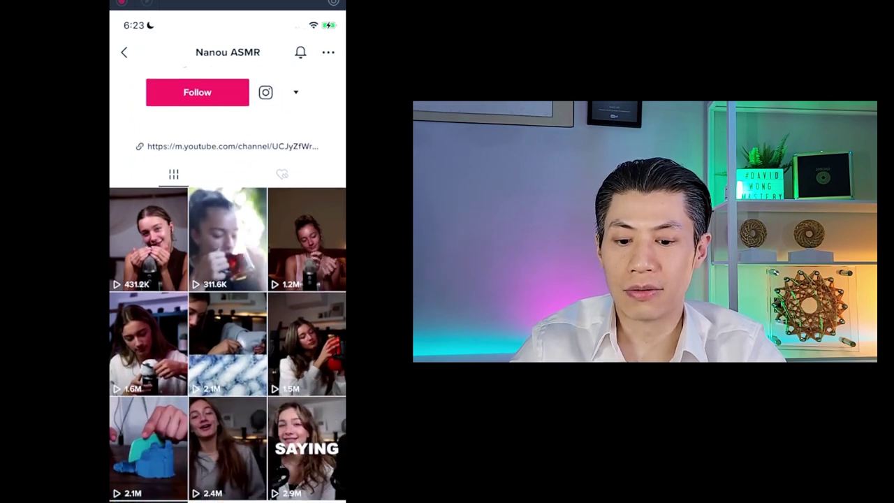
{"action": "scroll", "coordinate": [228, 314], "scroll_direction": "down", "scroll_amount": 3}
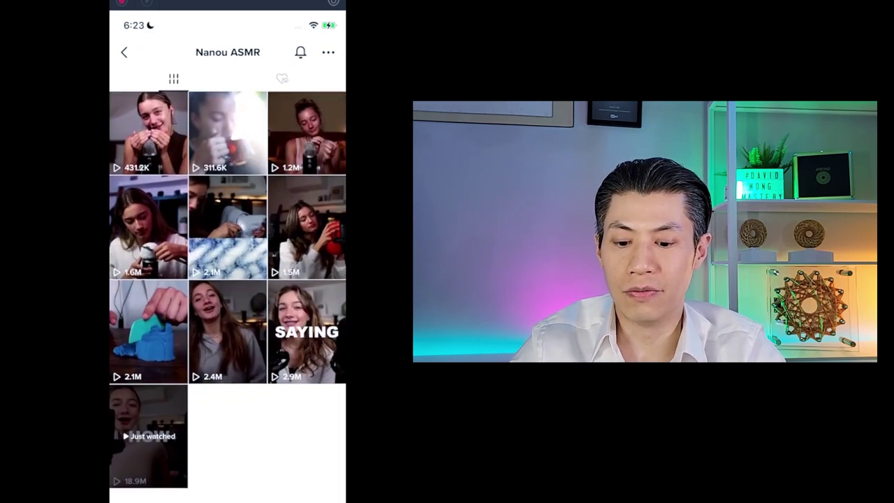
{"action": "scroll", "coordinate": [227, 280], "scroll_direction": "up", "scroll_amount": 3}
{"action": "scroll", "coordinate": [228, 280], "scroll_direction": "down", "scroll_amount": 3}
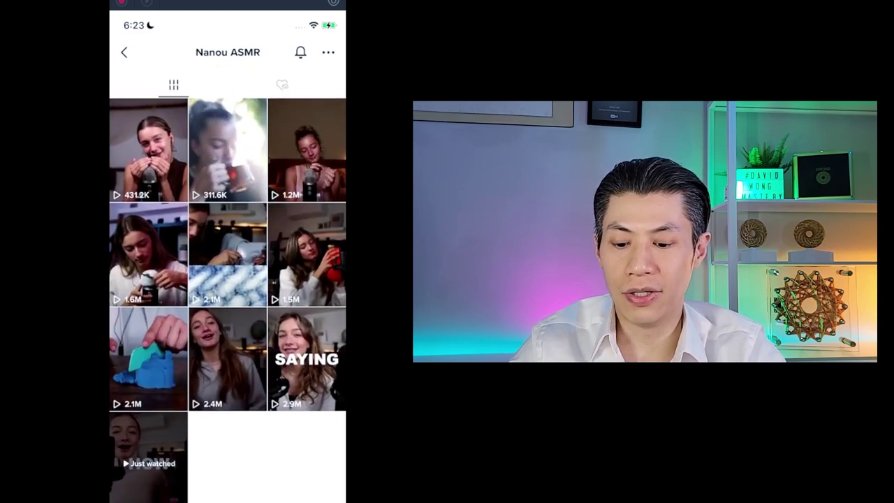
{"action": "scroll", "coordinate": [228, 294], "scroll_direction": "up", "scroll_amount": 3}
{"action": "scroll", "coordinate": [227, 293], "scroll_direction": "up", "scroll_amount": 2}
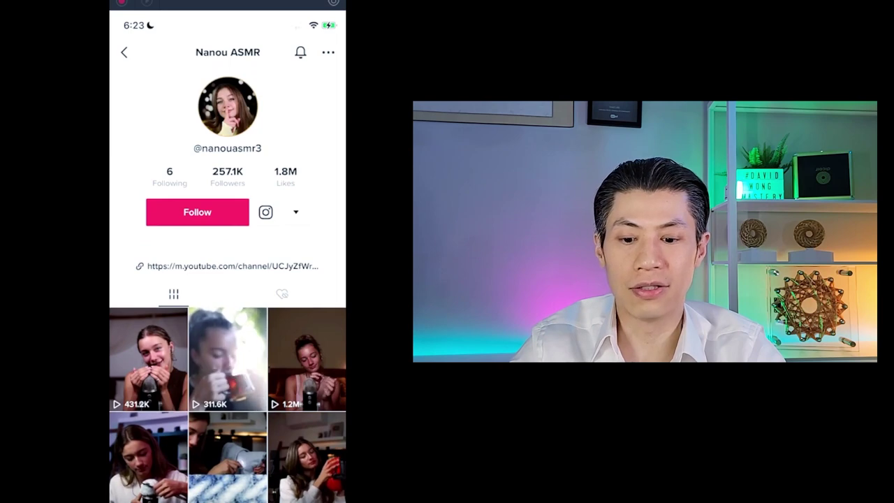
{"action": "scroll", "coordinate": [228, 293], "scroll_direction": "down", "scroll_amount": 3}
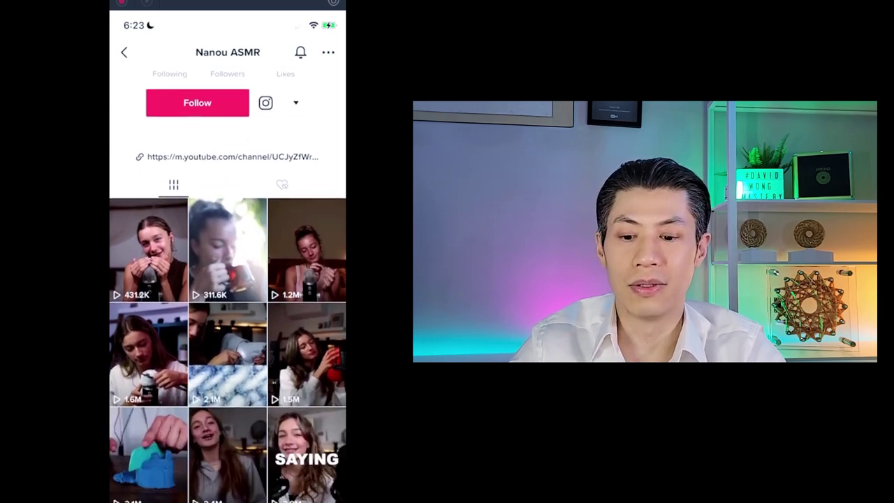
{"action": "scroll", "coordinate": [228, 294], "scroll_direction": "down", "scroll_amount": 3}
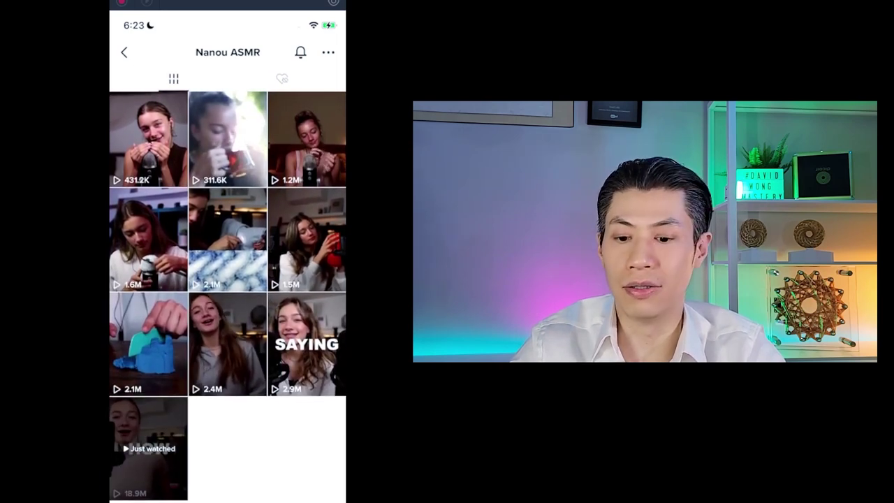
{"action": "scroll", "coordinate": [228, 293], "scroll_direction": "up", "scroll_amount": 6}
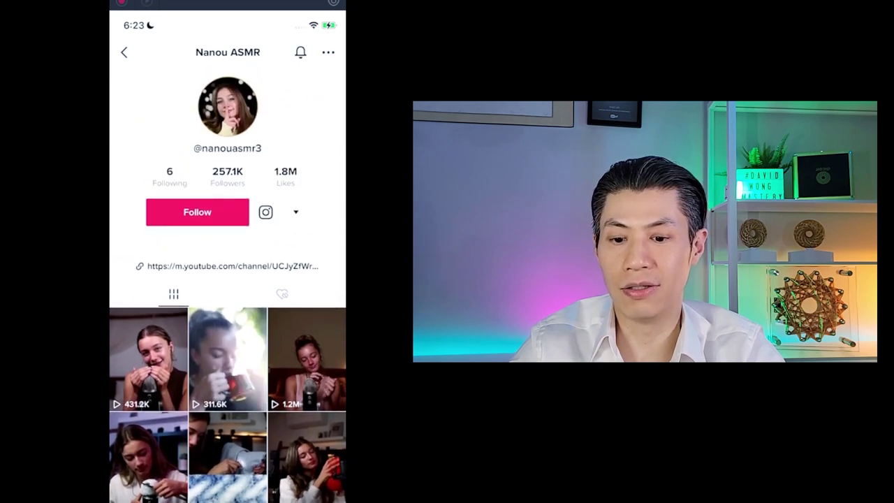
{"action": "scroll", "coordinate": [227, 294], "scroll_direction": "down", "scroll_amount": 6}
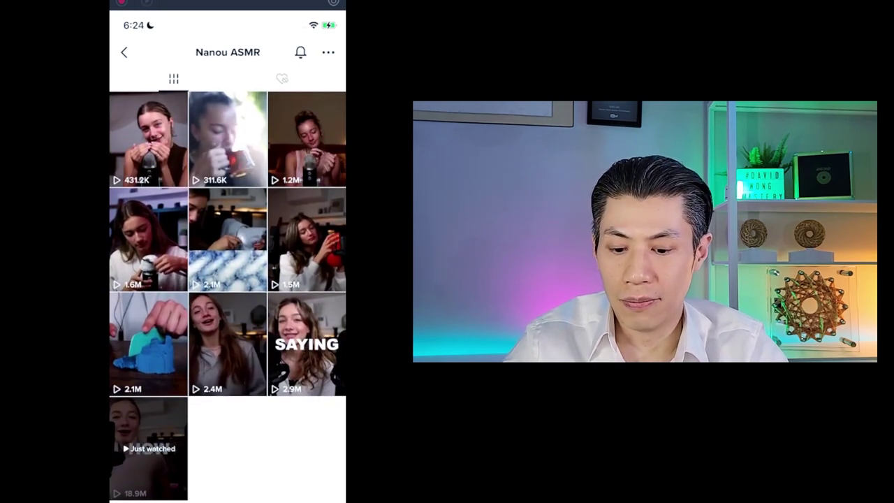
{"action": "left_click", "coordinate": [228, 344]}
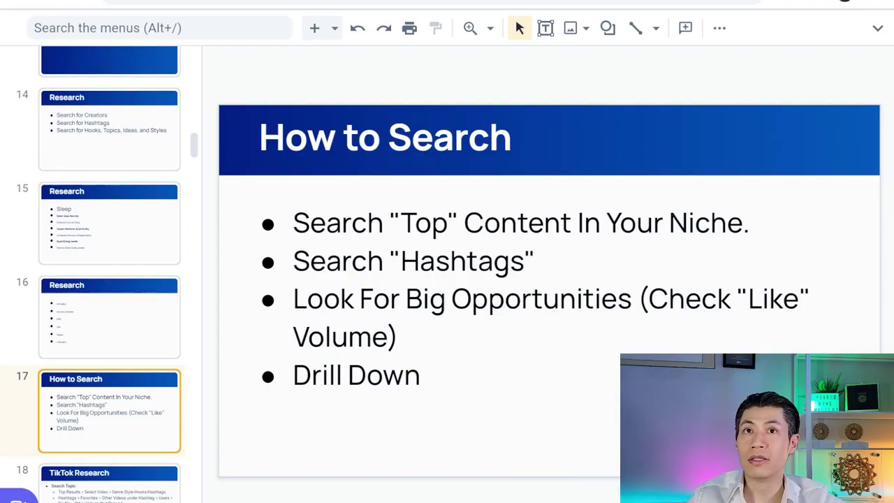
In Google Slides, highlight the "Look For Big Opportunities" bullet on the How to Search slide, and clear the selection
{"action": "triple_click", "coordinate": [426, 301]}
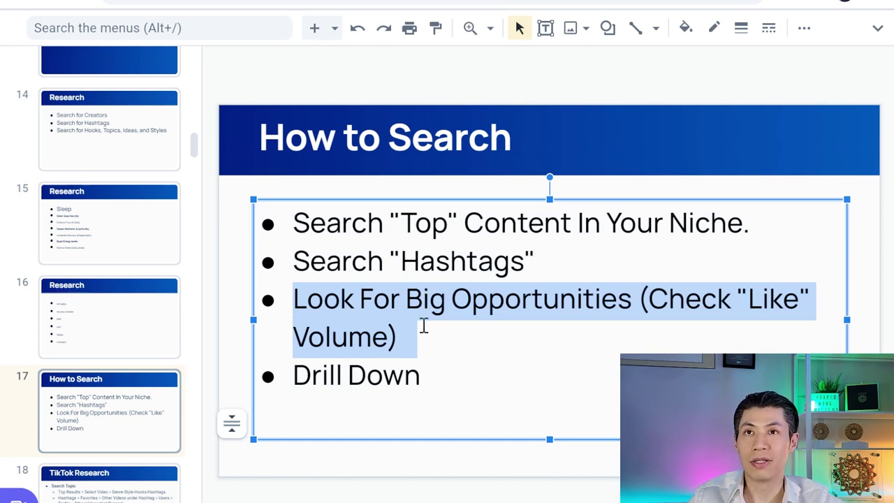
{"action": "left_click", "coordinate": [421, 333]}
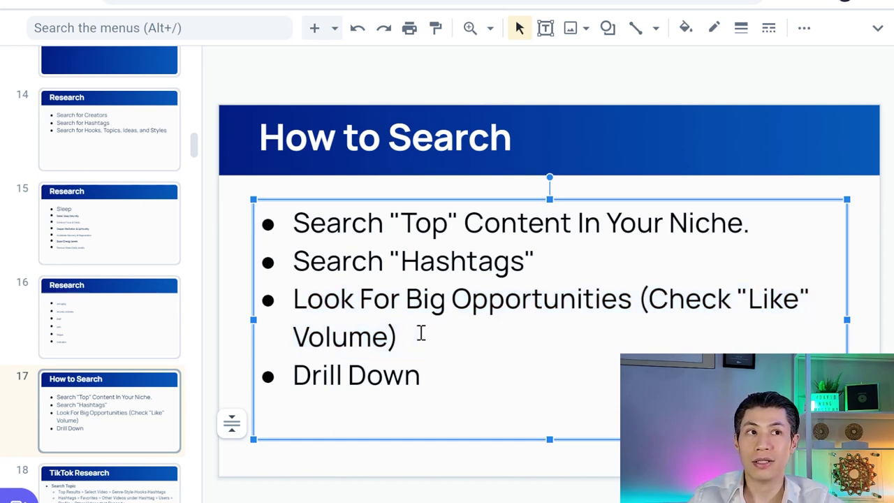